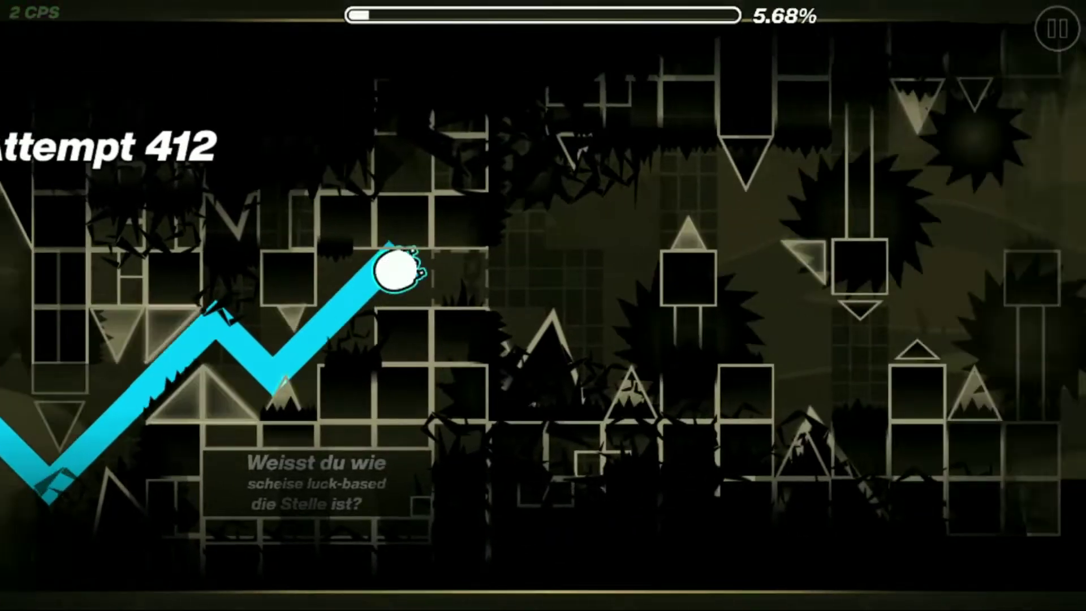
Step: Fly the wave past the zigzag corridors and spiked pillars, reaching 77% on attempt 415
{"action": "key", "text": "space"}
{"action": "key", "text": "space"}
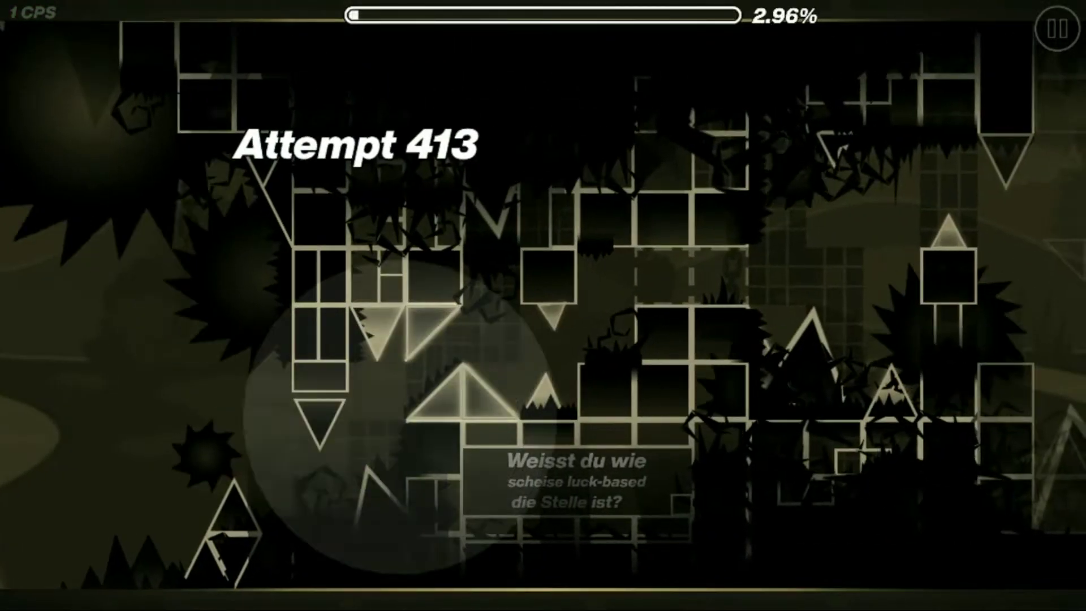
{"action": "key", "text": "space"}
{"action": "key", "text": "space"}
{"action": "key", "text": "space"}
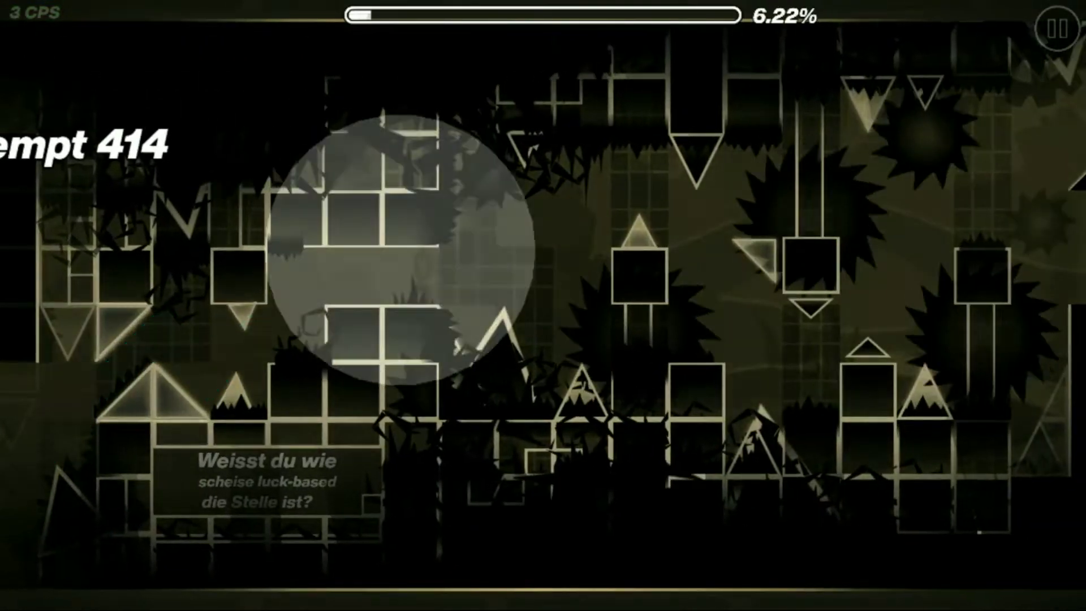
{"action": "key", "text": "space"}
{"action": "key", "text": "space"}
{"action": "key", "text": "space"}
{"action": "key", "text": "space"}
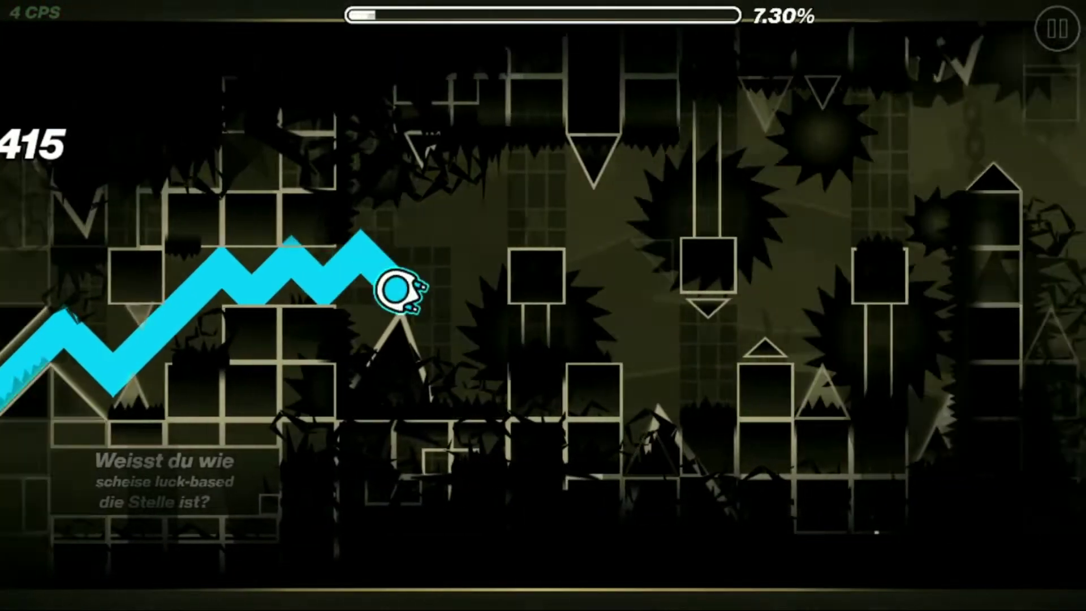
{"action": "key", "text": "space"}
{"action": "key", "text": "space"}
{"action": "key", "text": "space"}
{"action": "key", "text": "space"}
{"action": "key", "text": "space"}
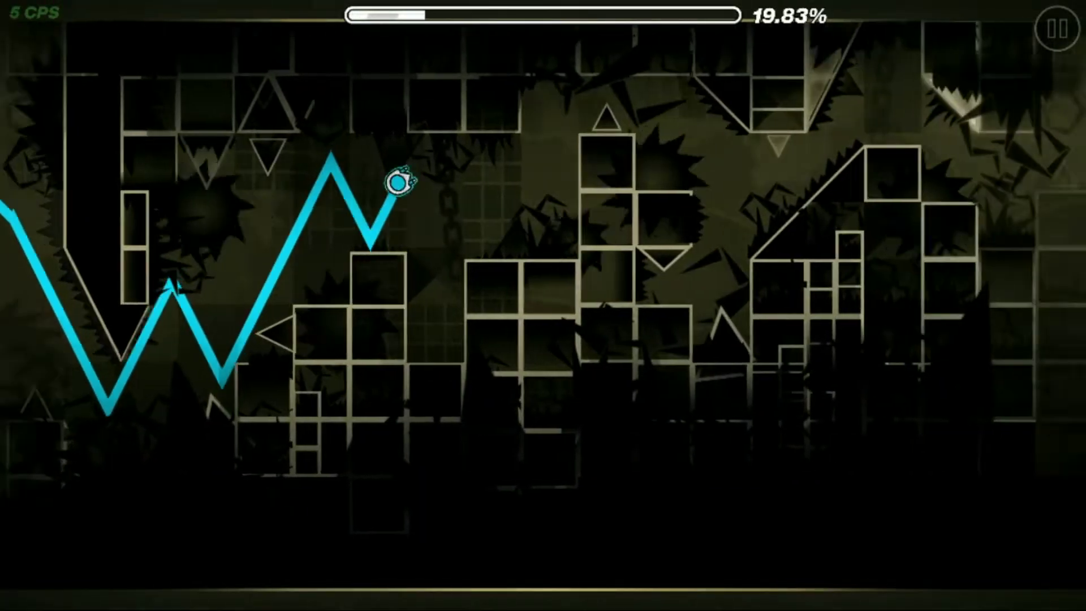
{"action": "key", "text": "space"}
{"action": "key", "text": "space"}
{"action": "key", "text": "space"}
{"action": "key", "text": "space"}
{"action": "key", "text": "space"}
{"action": "key", "text": "space"}
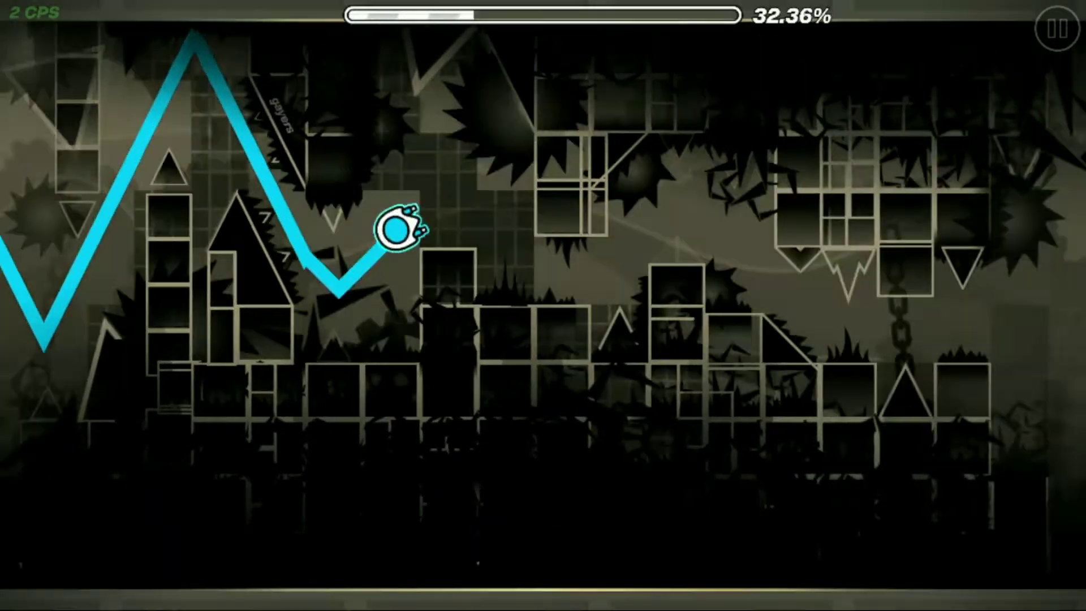
{"action": "key", "text": "space"}
{"action": "key", "text": "space"}
{"action": "key", "text": "space"}
{"action": "key", "text": "space"}
{"action": "key", "text": "space"}
{"action": "key", "text": "space"}
{"action": "key", "text": "space"}
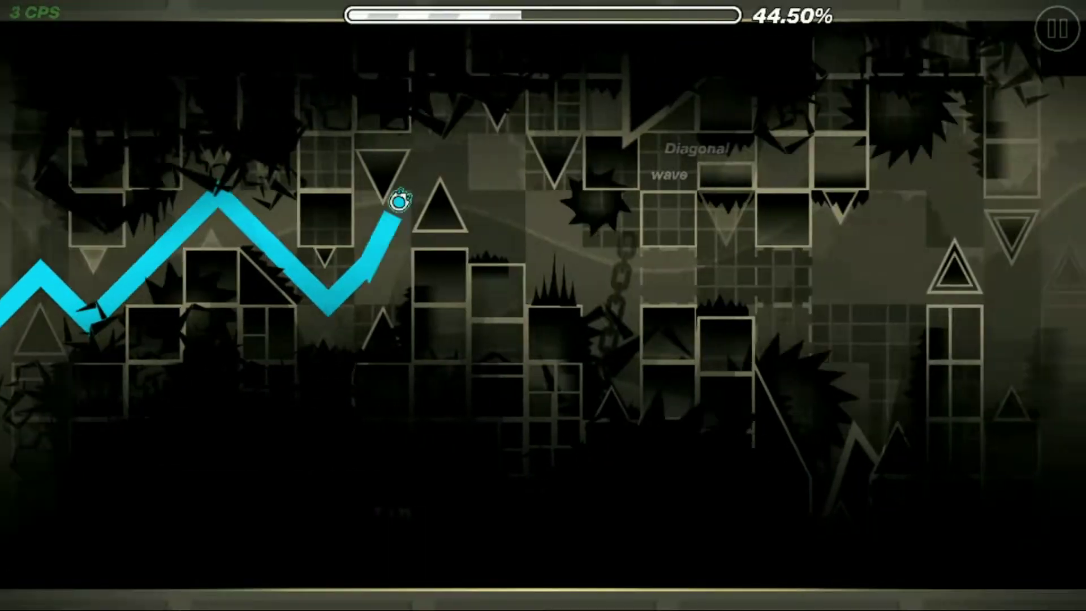
{"action": "key", "text": "space"}
{"action": "key", "text": "space"}
{"action": "key", "text": "space"}
{"action": "key", "text": "space"}
{"action": "key", "text": "space"}
{"action": "key", "text": "space"}
{"action": "key", "text": "space"}
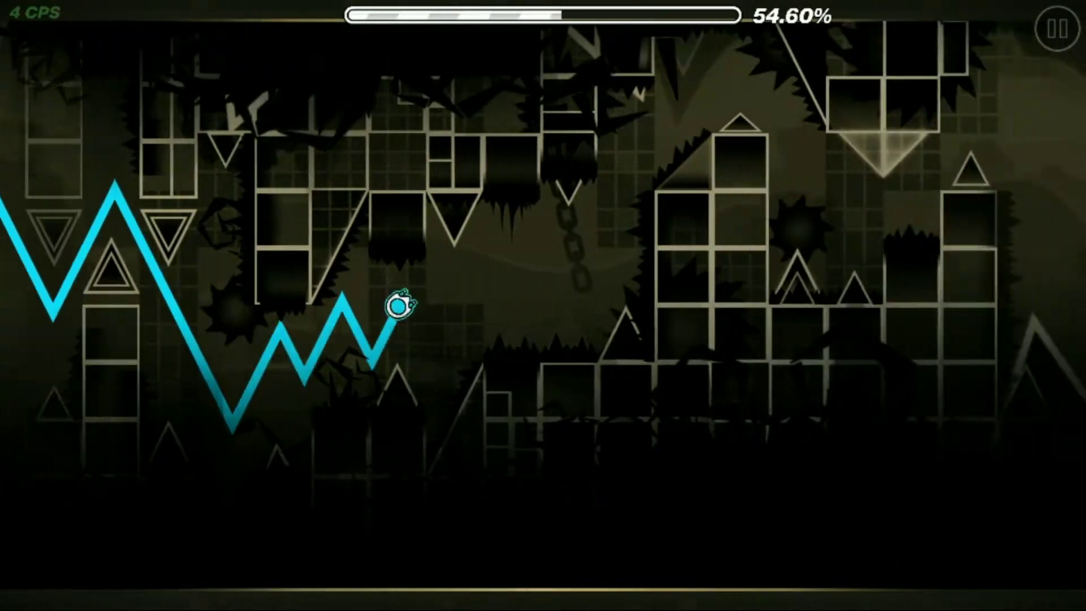
{"action": "key", "text": "space"}
{"action": "key", "text": "space"}
{"action": "key", "text": "space"}
{"action": "key", "text": "space"}
{"action": "key", "text": "space"}
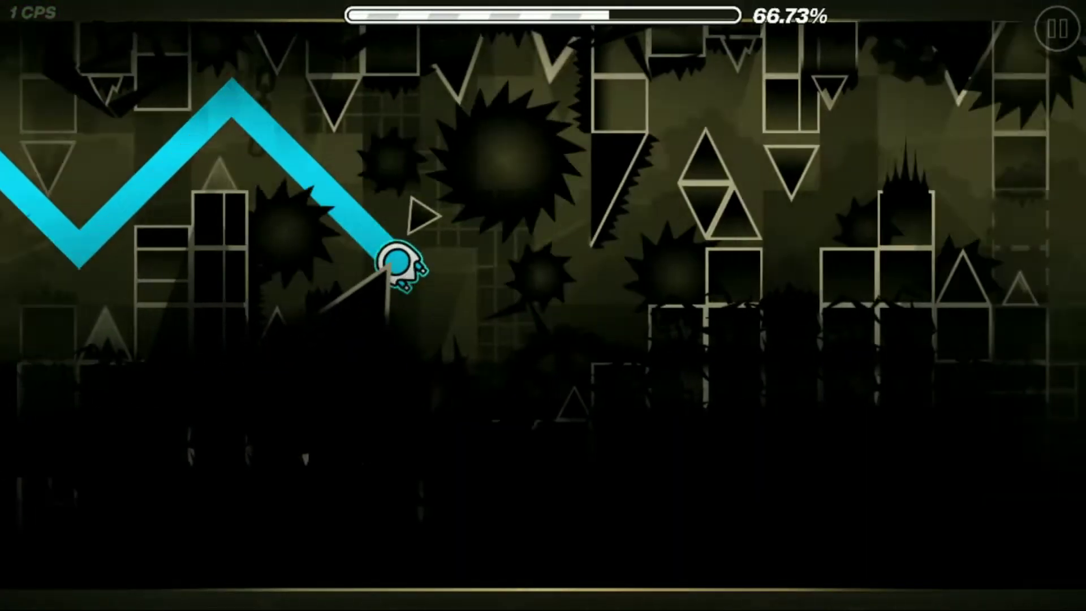
{"action": "key", "text": "space"}
{"action": "key", "text": "space"}
{"action": "key", "text": "space"}
{"action": "key", "text": "space"}
{"action": "key", "text": "space"}
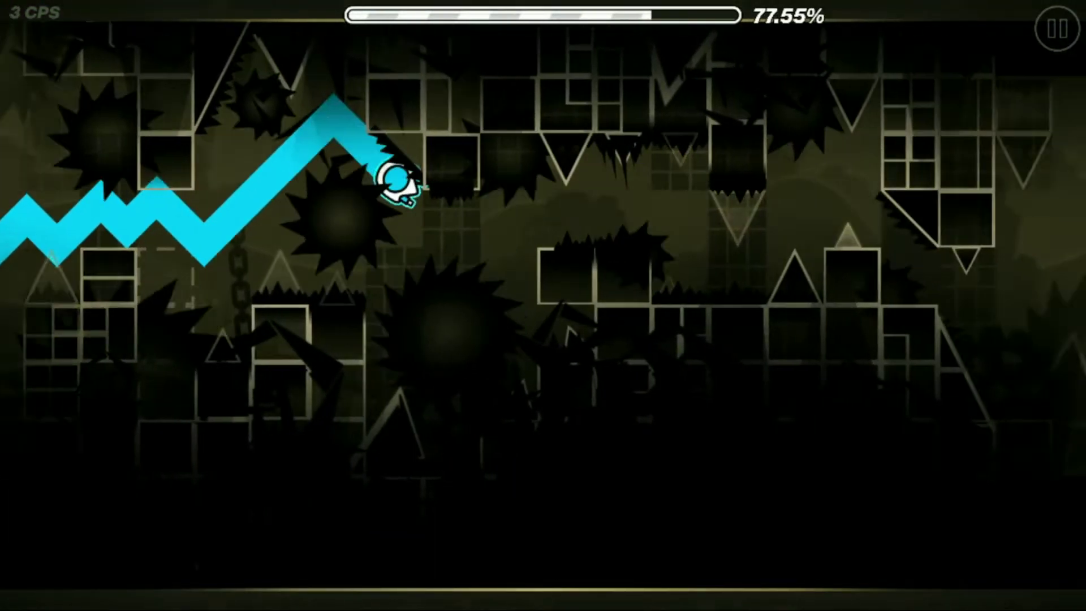
{"action": "key", "text": "space"}
{"action": "key", "text": "space"}
{"action": "key", "text": "space"}
{"action": "key", "text": "space"}
{"action": "key", "text": "space"}
{"action": "key", "text": "space"}
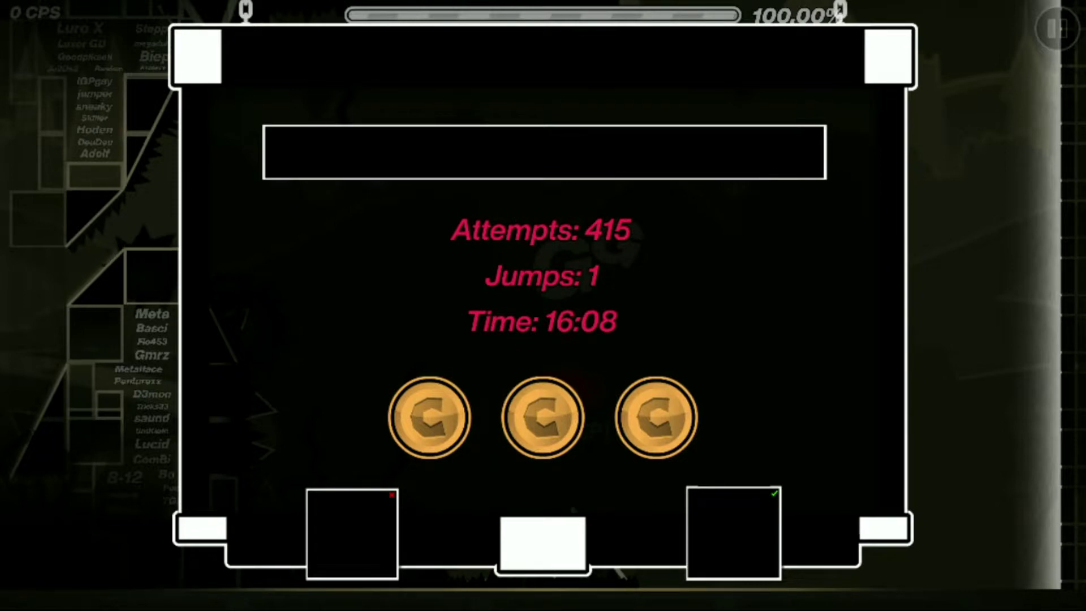
Step: Check Superr Challenge's stats (13,363 attempts, 100% normal, 88% practice), then return to My Levels
{"action": "left_click", "coordinate": [733, 533]}
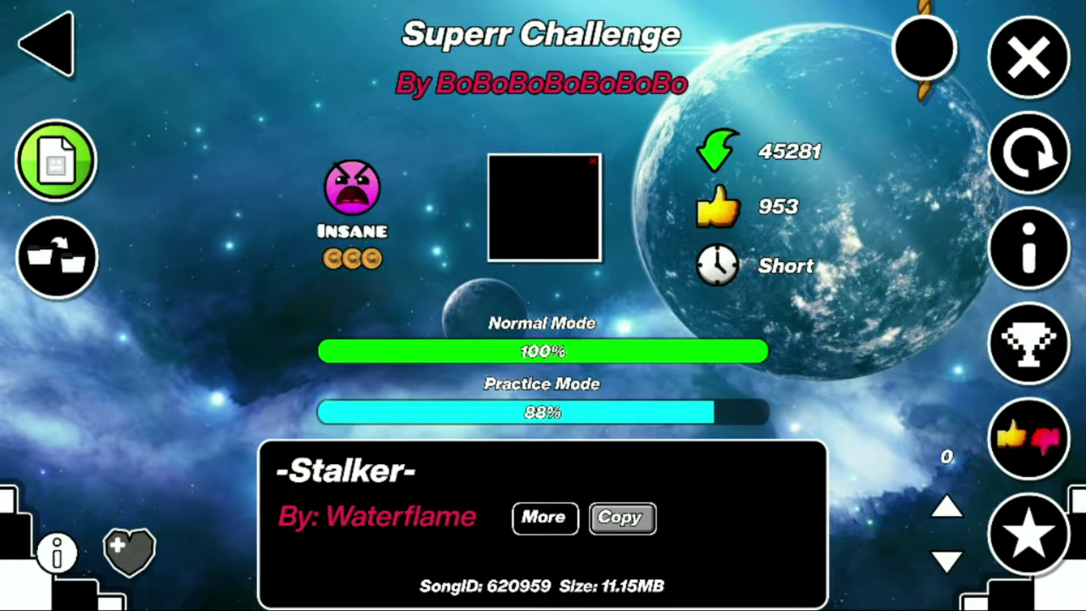
{"action": "left_click", "coordinate": [57, 553]}
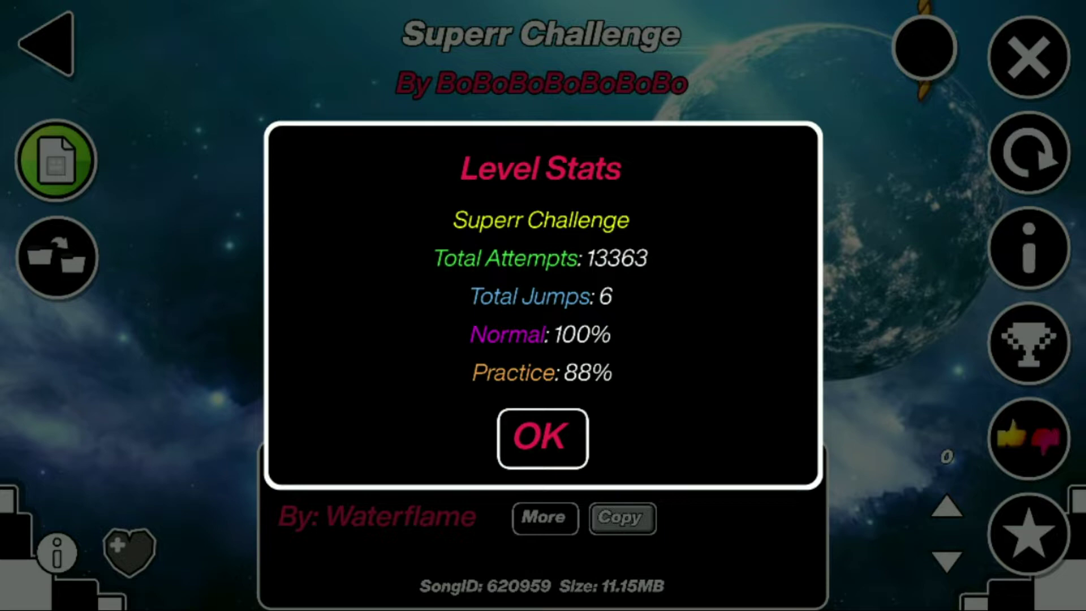
{"action": "left_click", "coordinate": [542, 437]}
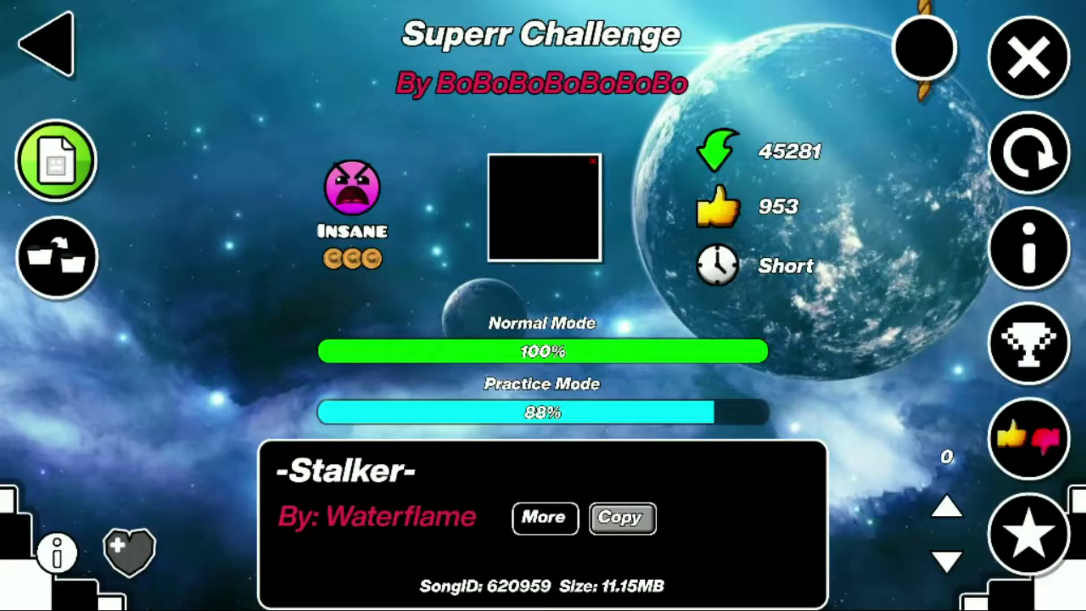
{"action": "left_click", "coordinate": [46, 45]}
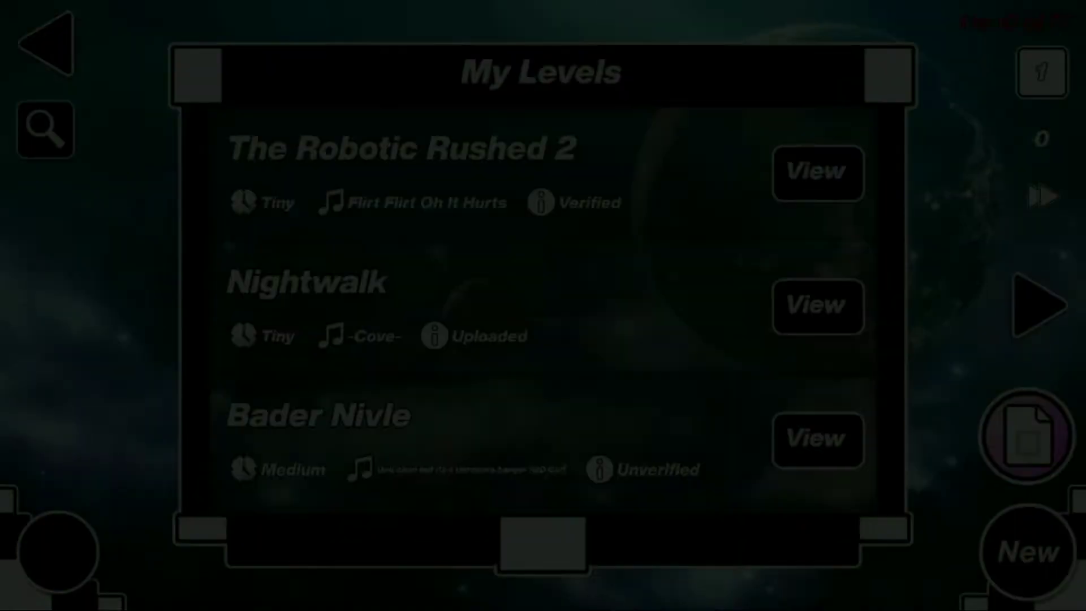
{"action": "type", "text": "sup"}
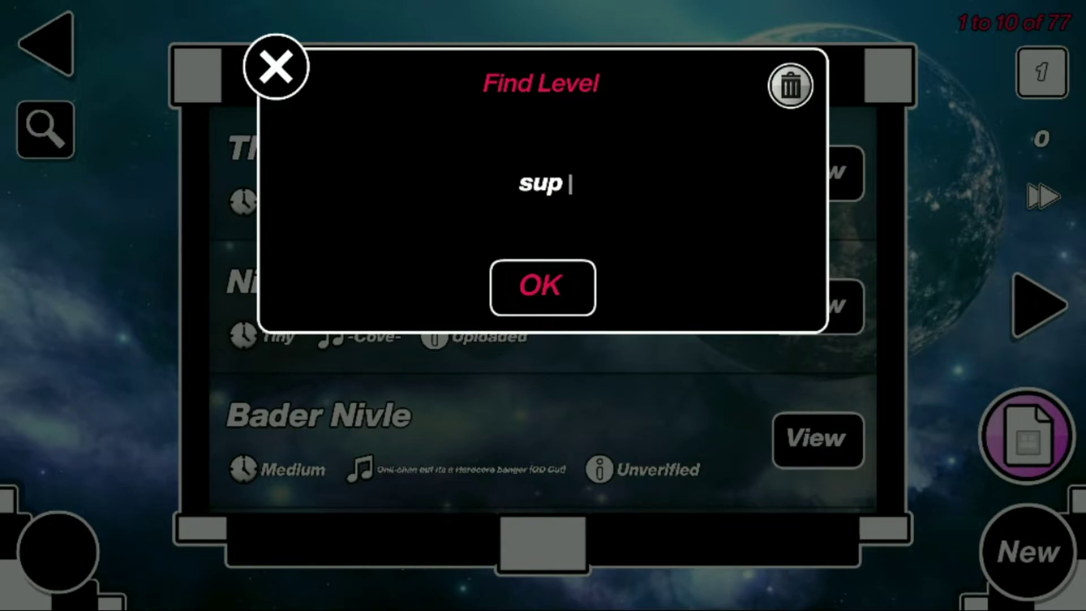
Step: Find Superr Challenge with the search 'sup' and view its saved stats (11,188 attempts, 6,428 objects)
{"action": "left_click", "coordinate": [542, 287]}
{"action": "left_click", "coordinate": [816, 170]}
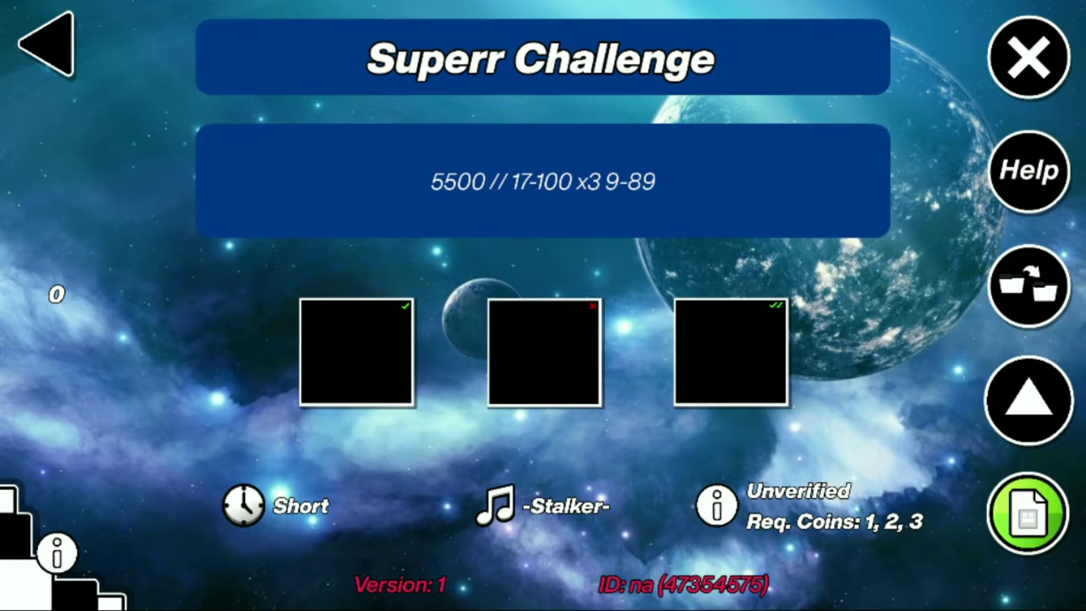
{"action": "left_click", "coordinate": [58, 553]}
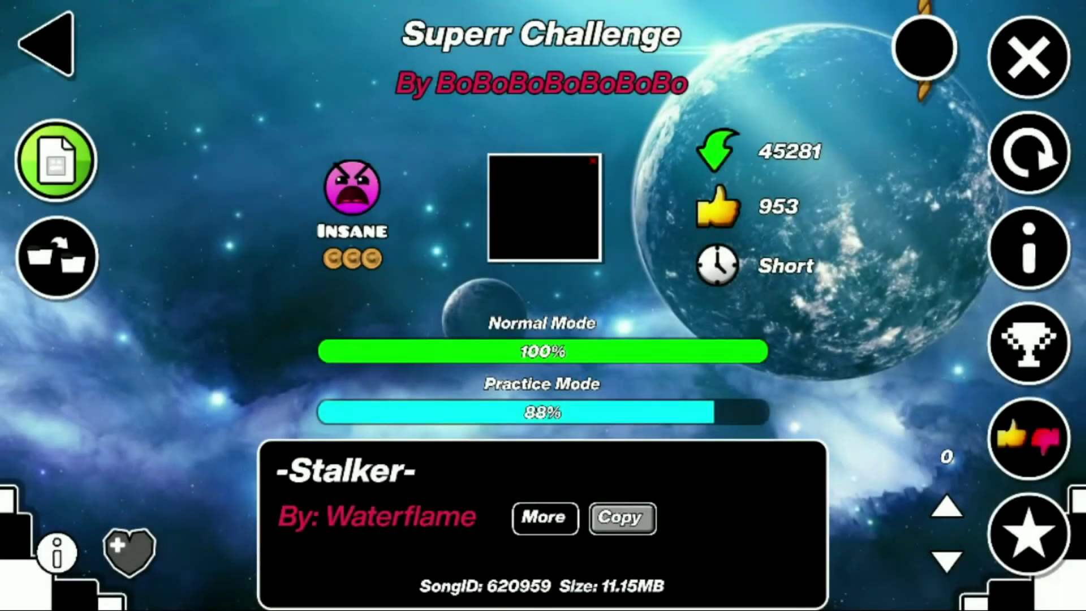
{"action": "type", "text": "FINAL"}
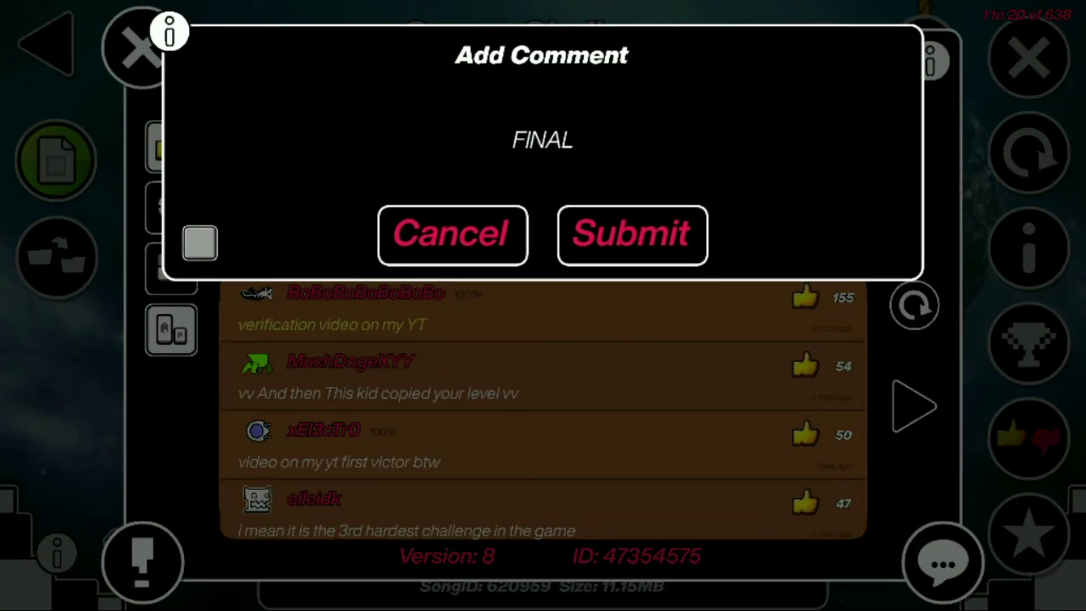
{"action": "type", "text": "LLY LETS GOOOOO"}
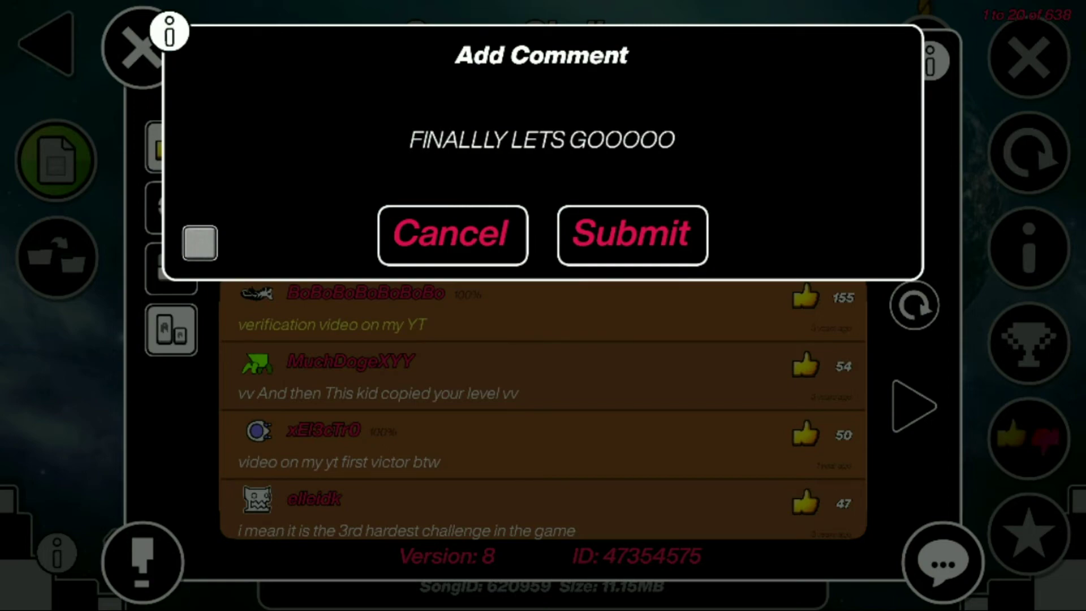
{"action": "type", "text": ",,,, !!!214HRTSJRYT"}
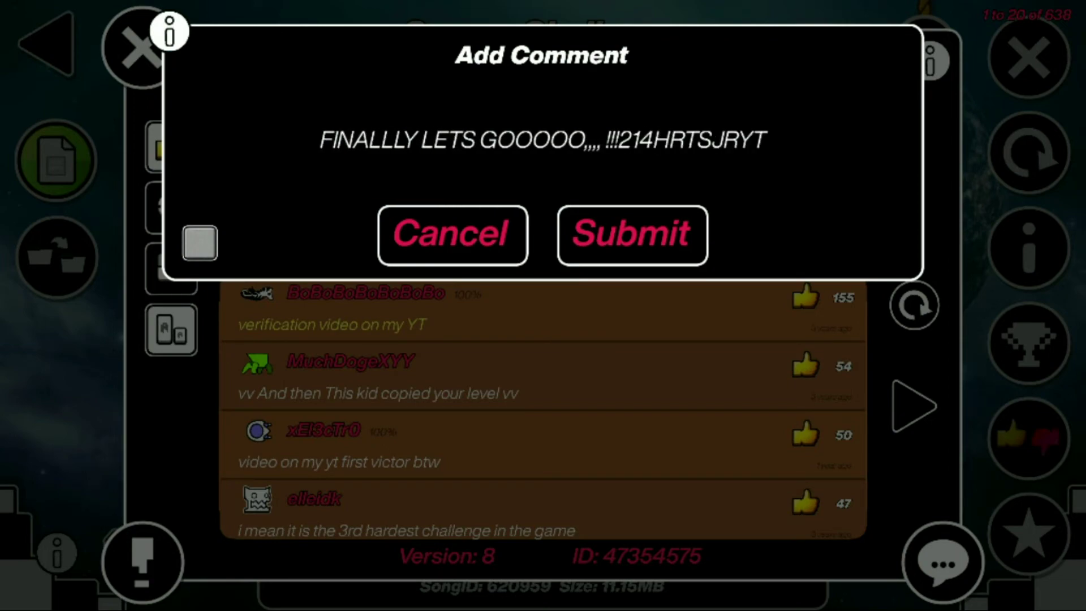
Step: Post 'FINALLLY LETS GOOOOO' with the percentage, then view the leaderboard listing vcsouly 43rd
{"action": "left_click", "coordinate": [199, 243]}
{"action": "left_click", "coordinate": [633, 235]}
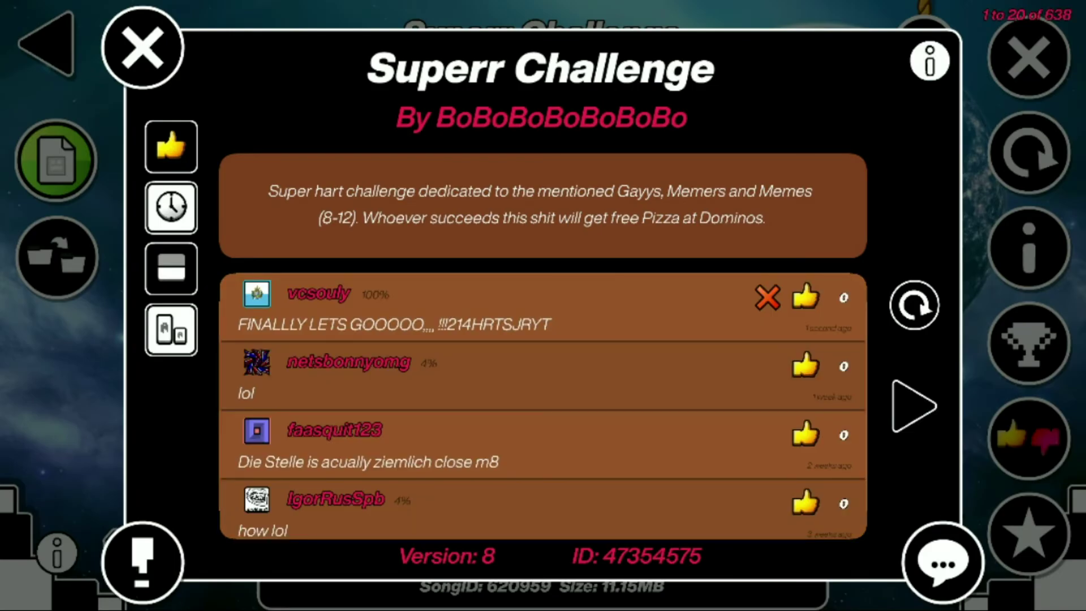
{"action": "left_click", "coordinate": [145, 49]}
{"action": "left_click", "coordinate": [1029, 342]}
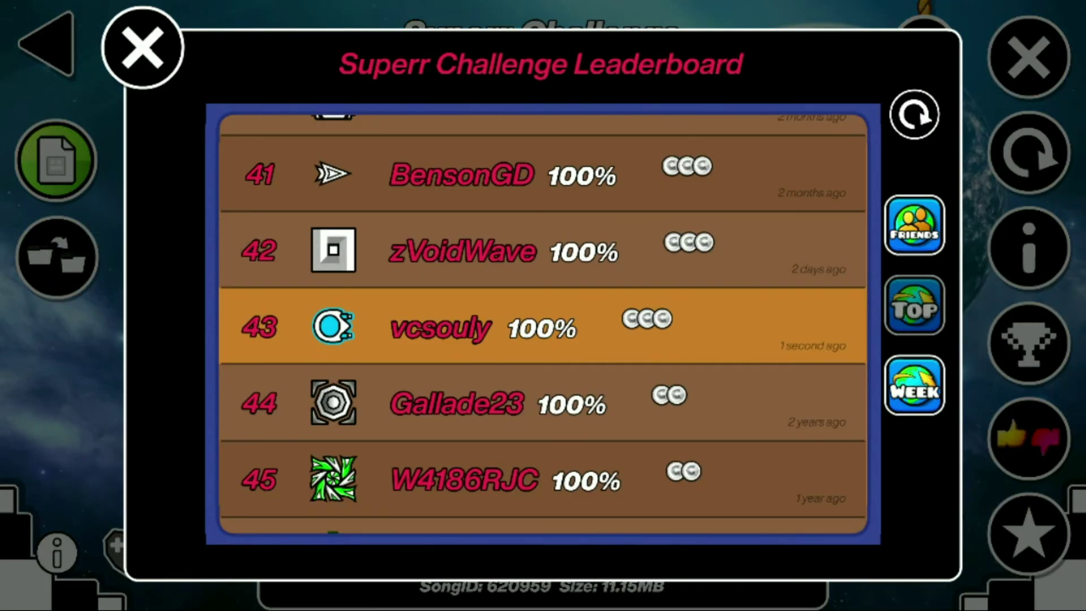